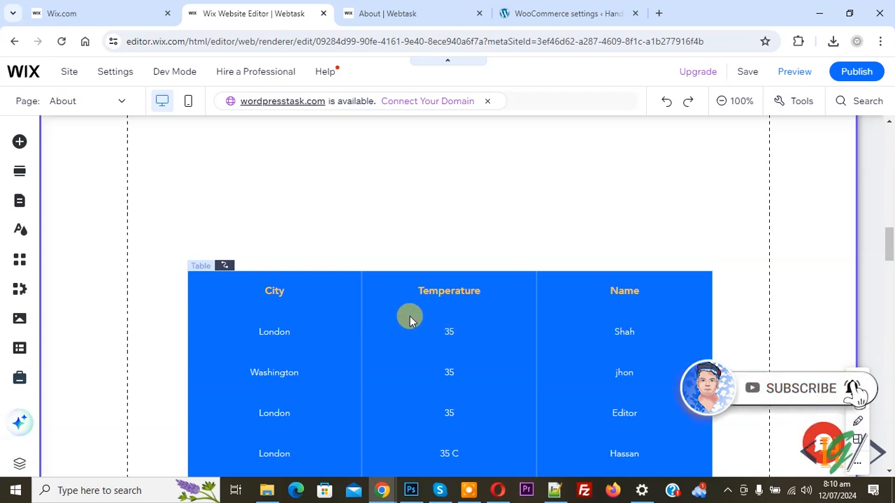
- Add the "What's the best flavor?" dropdown input above the City, Temperature and Name table on the About page
scroll(411, 320, down, 1)
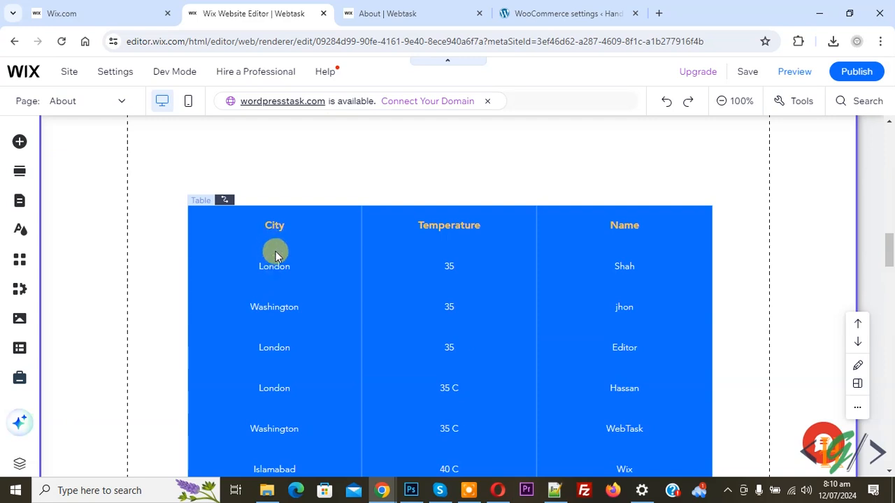
scroll(278, 308, down, 2)
scroll(343, 365, down, 1)
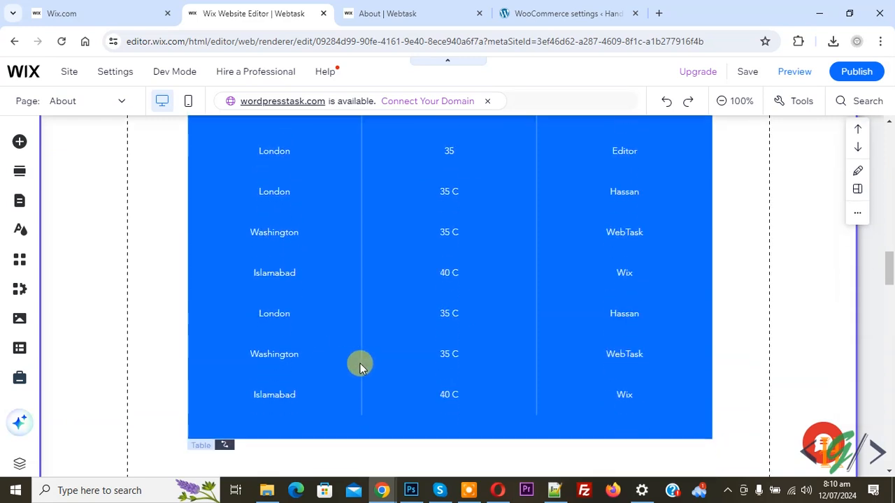
scroll(367, 357, up, 4)
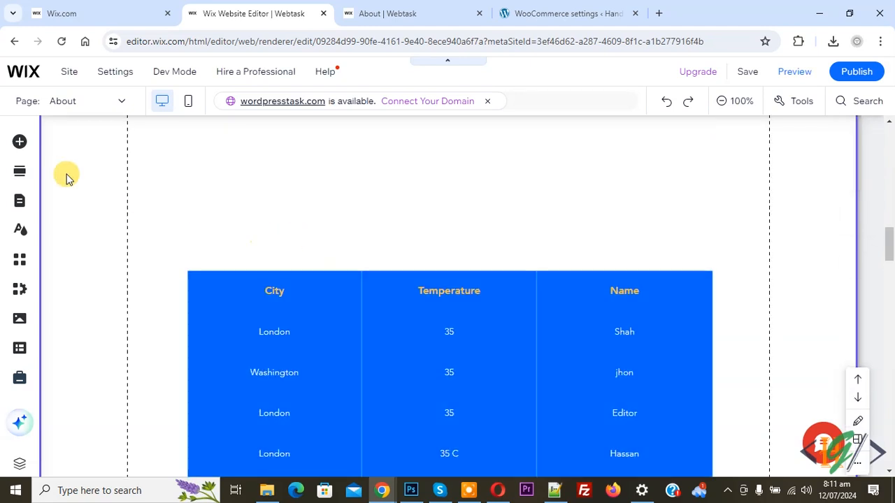
click(19, 143)
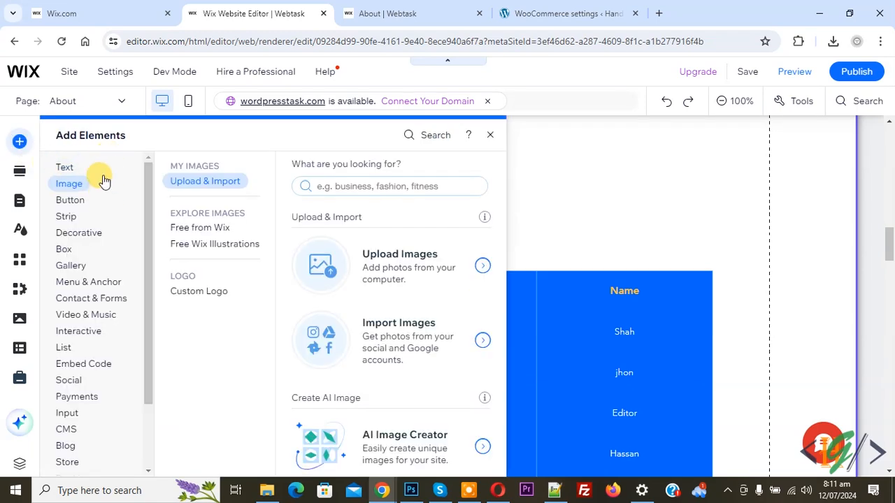
click(69, 414)
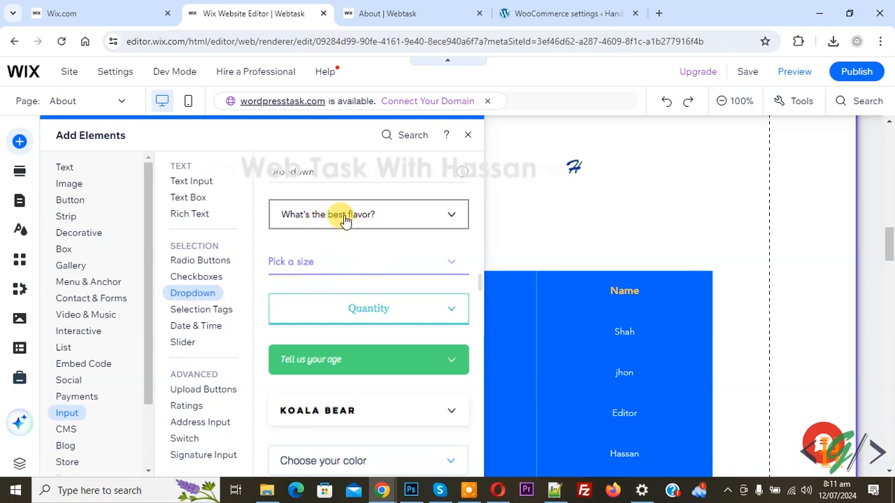
drag(343, 223, 427, 198)
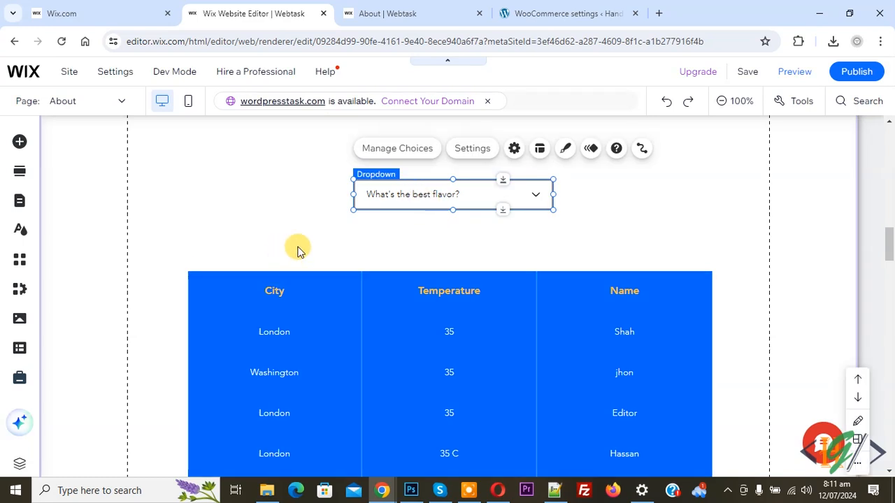
- Delete the Rocky Road choice from the new dropdown and relabel the Vanilla choice as London
click(418, 198)
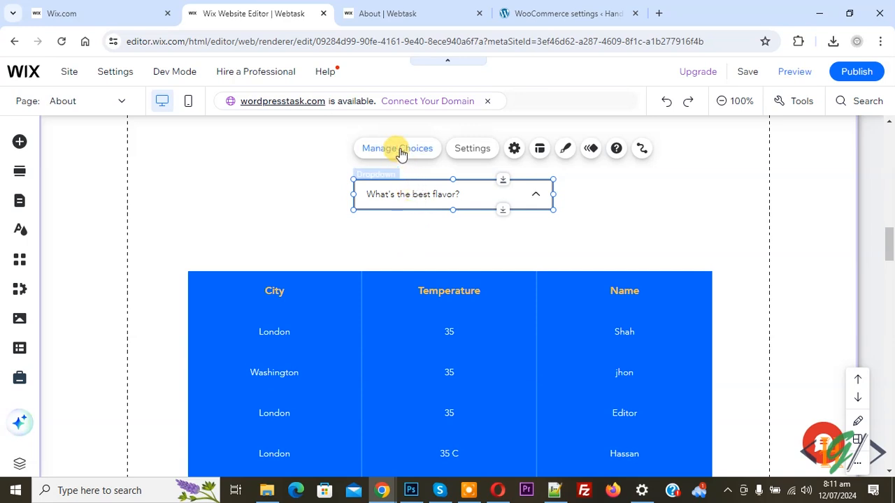
click(397, 149)
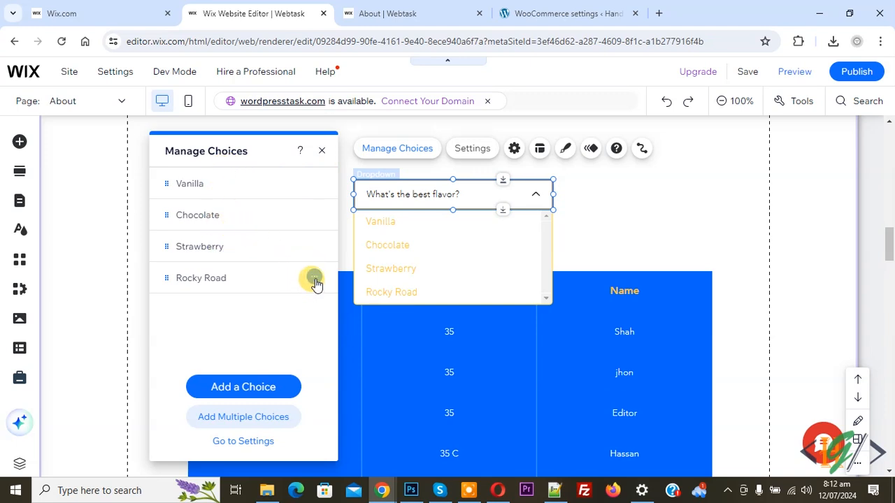
click(314, 280)
click(347, 314)
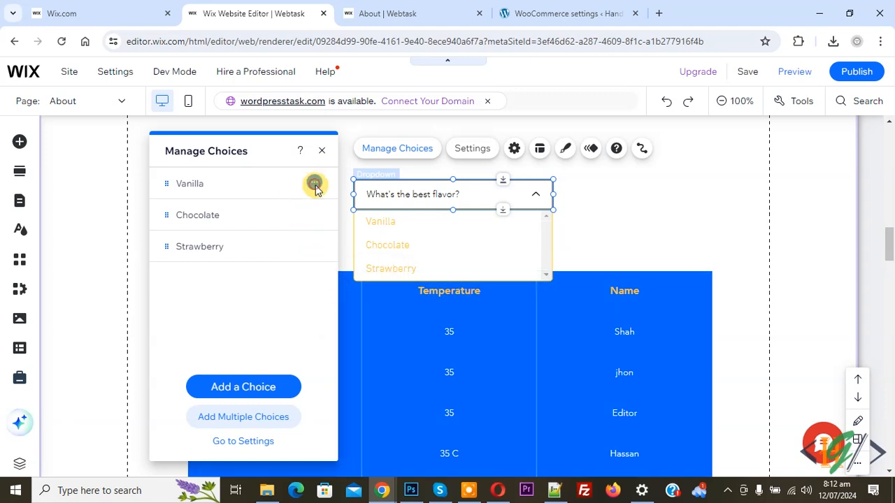
click(314, 184)
click(358, 202)
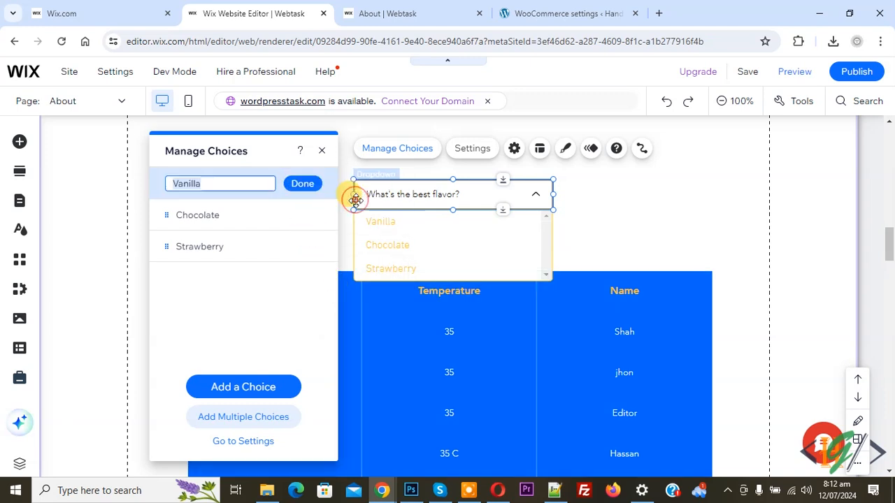
text(London)
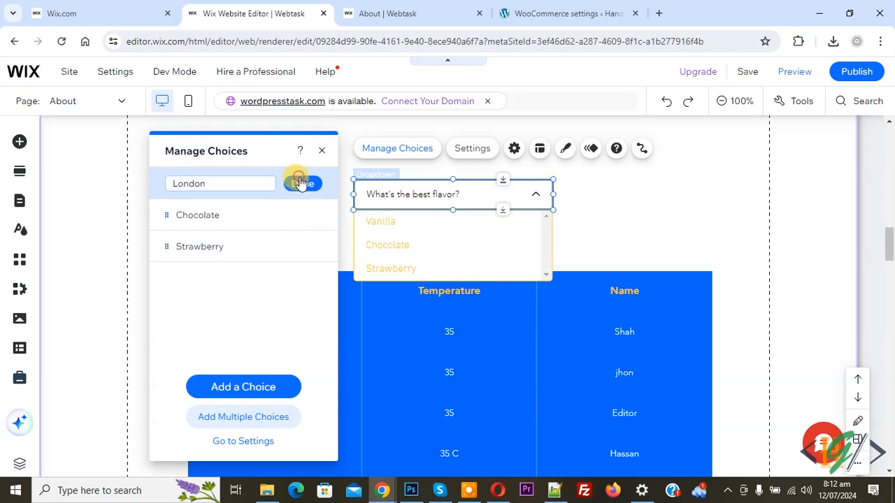
click(299, 182)
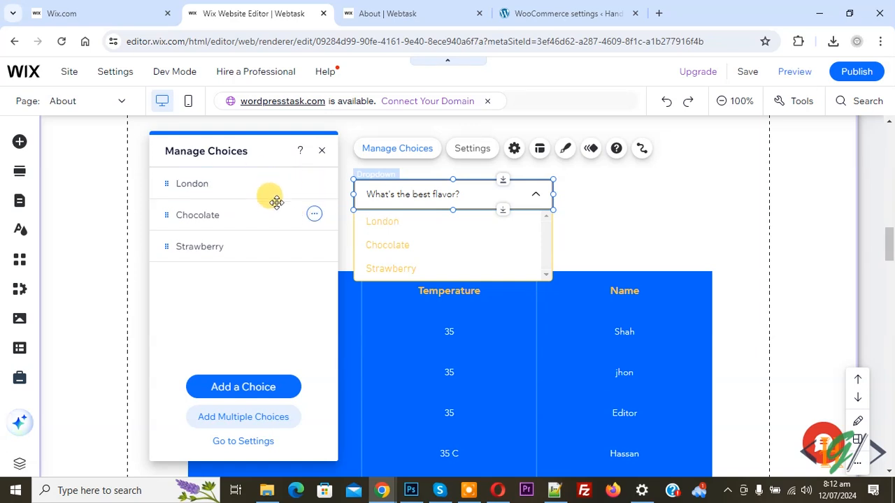
- Relabel the dropdown's Chocolate choice as Washington and its Strawberry choice as Islamabad
click(315, 216)
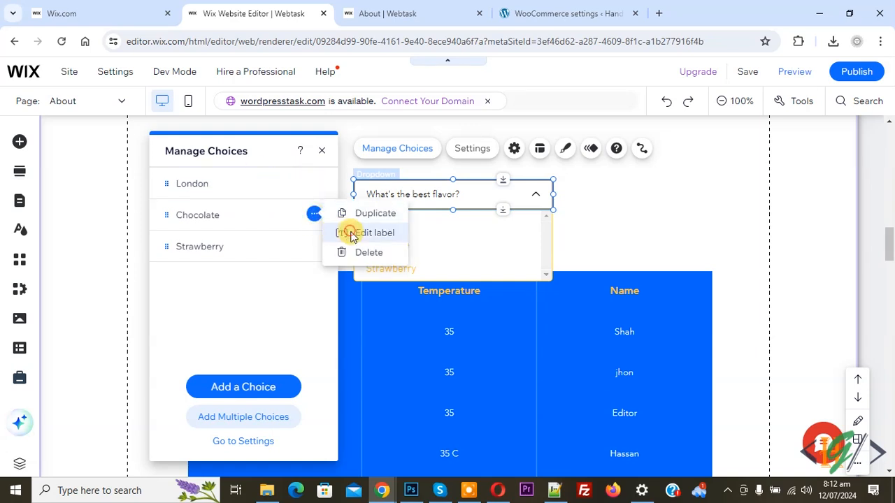
click(350, 233)
text(Washington)
click(297, 216)
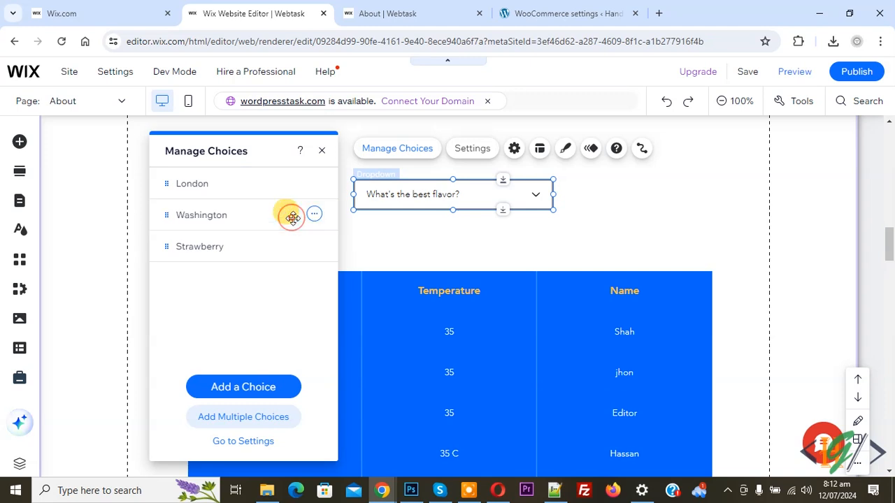
click(313, 249)
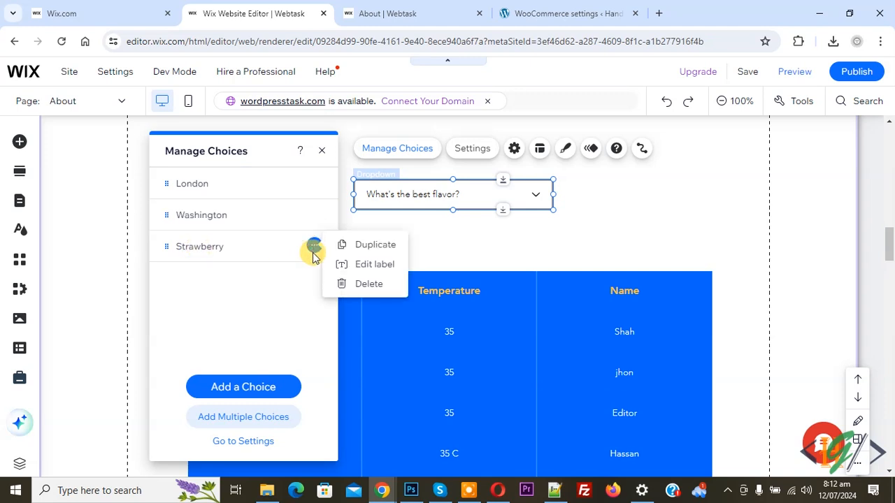
click(354, 265)
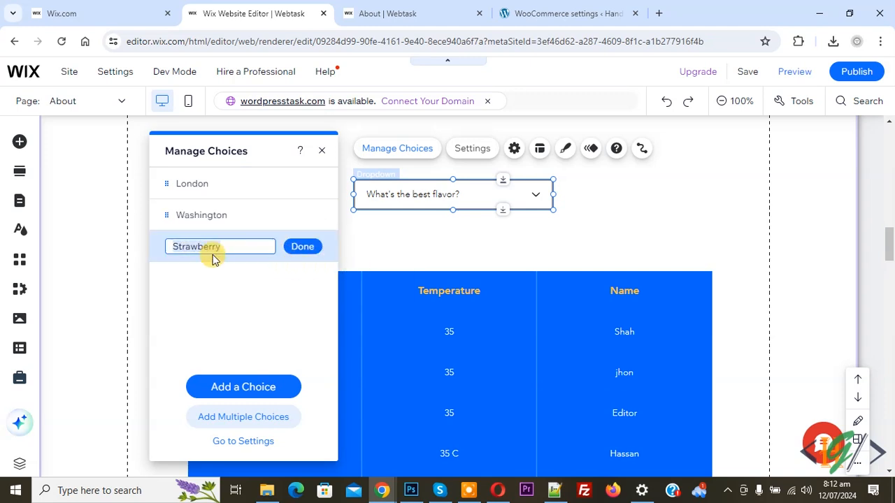
text(Islamabad)
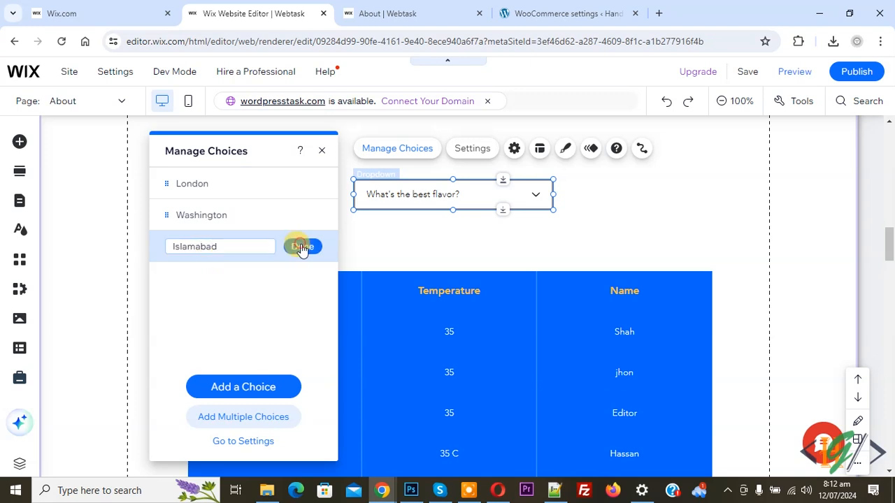
click(301, 246)
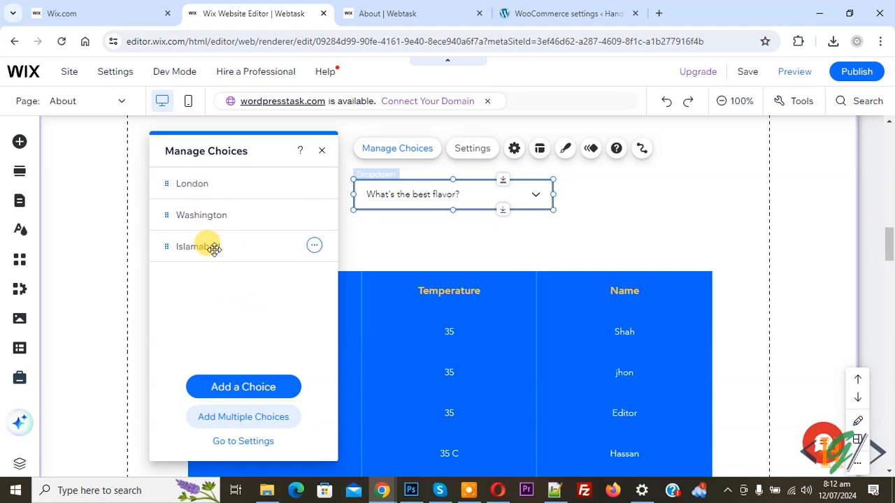
- Set the dropdown's placeholder text to "Select City" in its settings
click(245, 441)
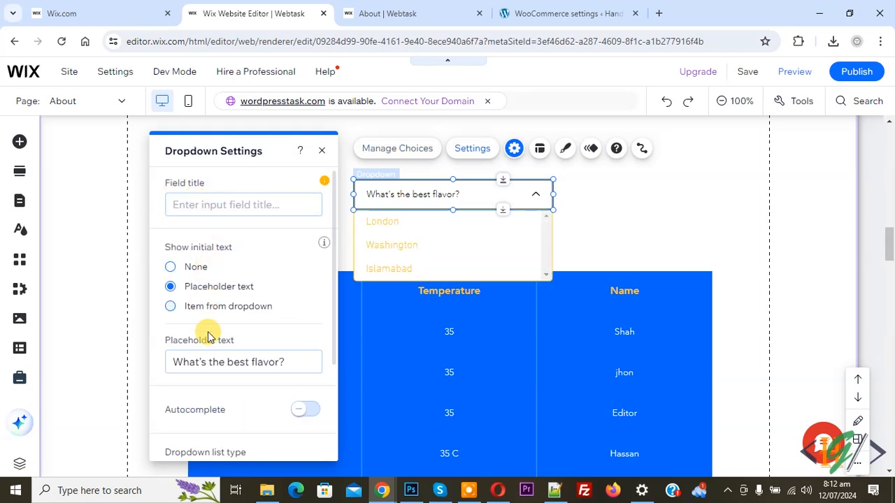
triple_click(230, 360)
text(Select City)
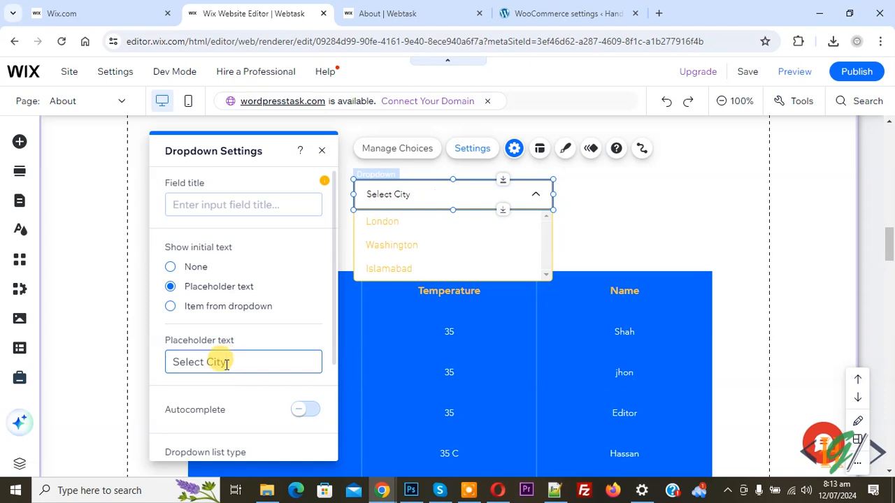
click(321, 151)
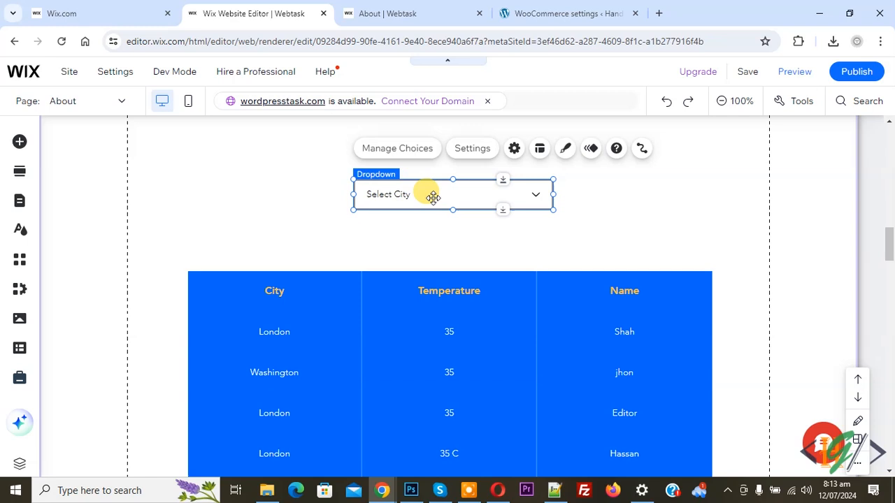
- Style the dropdown's regular input field with a blue background at 97% opacity, a white icon and white placeholder text
click(565, 150)
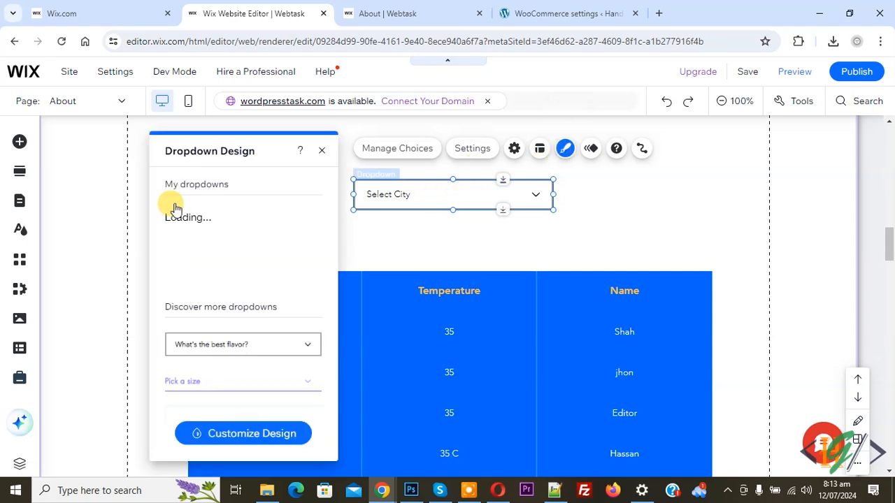
click(238, 435)
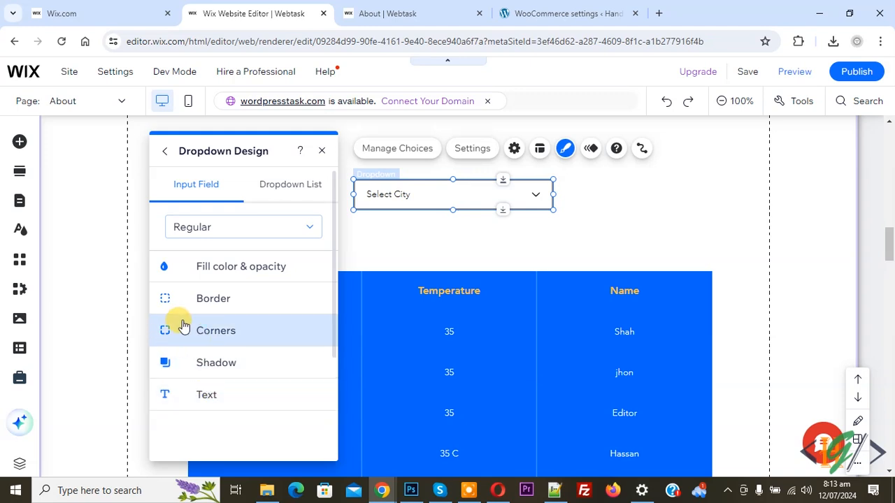
click(195, 273)
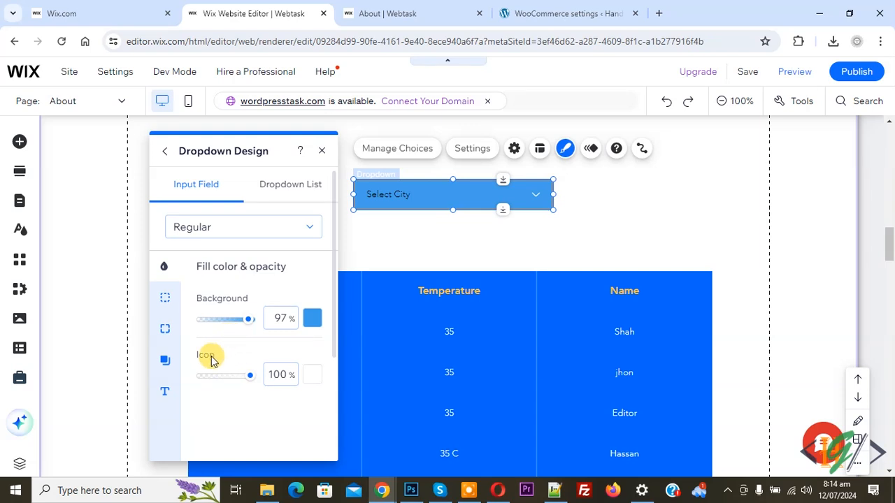
click(168, 392)
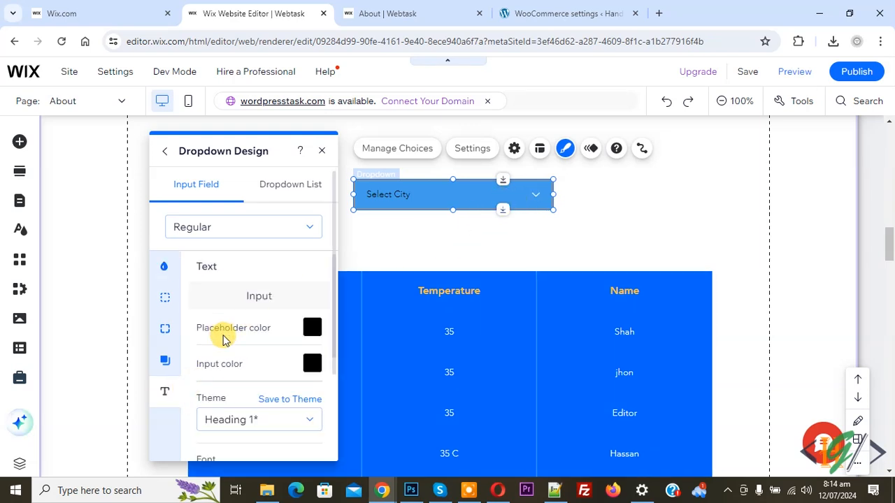
click(309, 331)
click(170, 255)
click(294, 194)
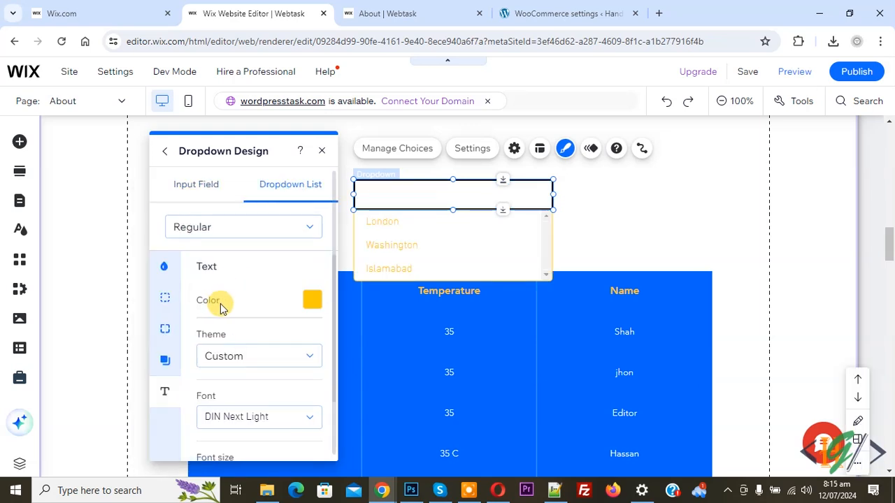
- Set the text color of the dropdown list's choices to black and close the dropdown design settings
click(312, 302)
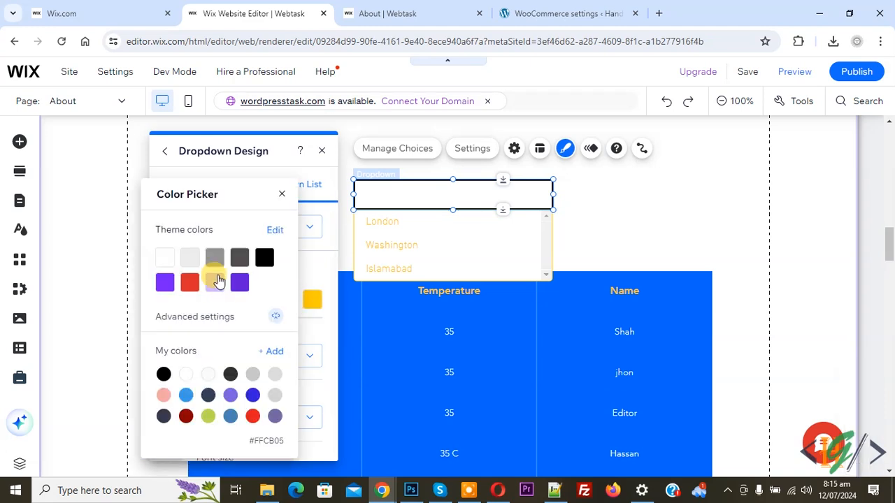
click(265, 257)
click(312, 263)
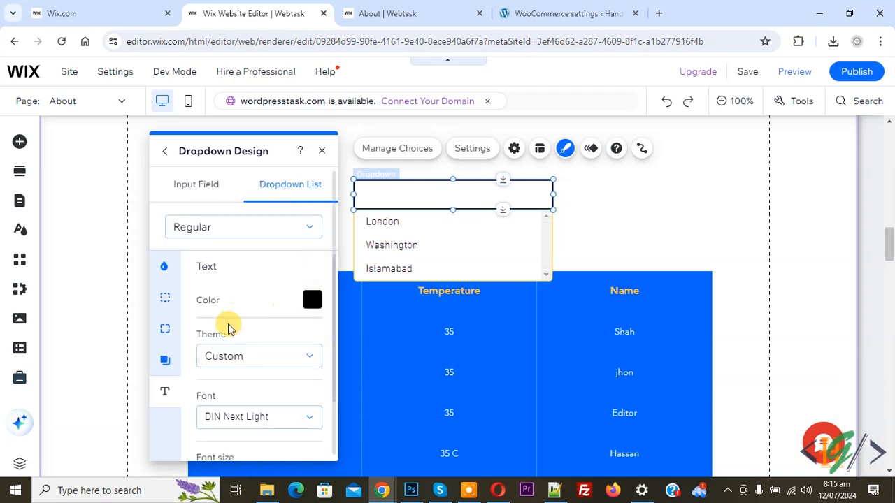
scroll(231, 318, down, 1)
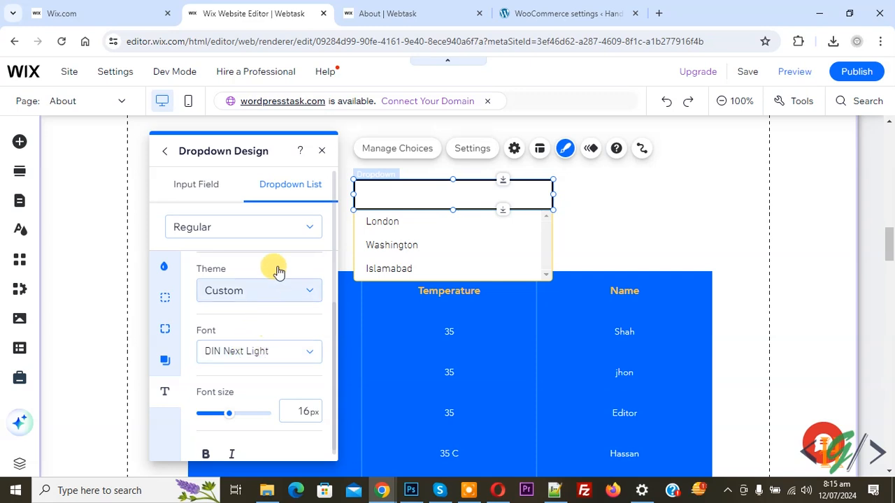
click(320, 153)
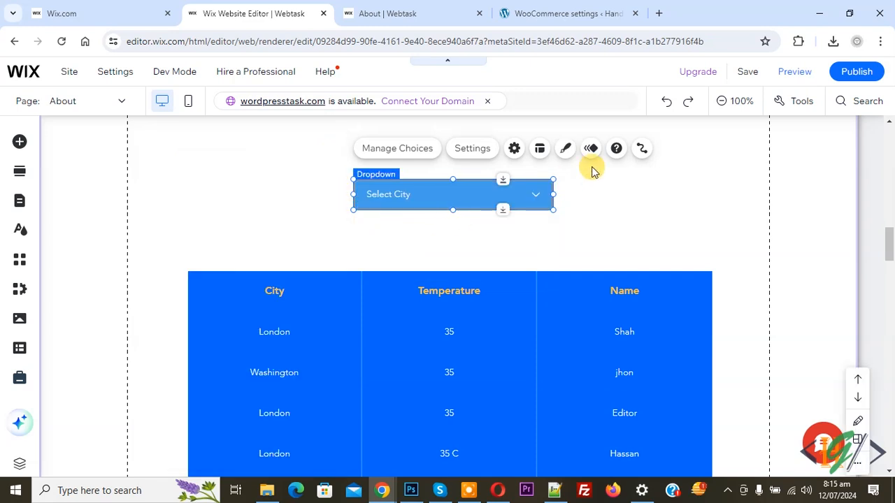
- Connect the dropdown to the Weather Update dataset for filtering page content
click(640, 150)
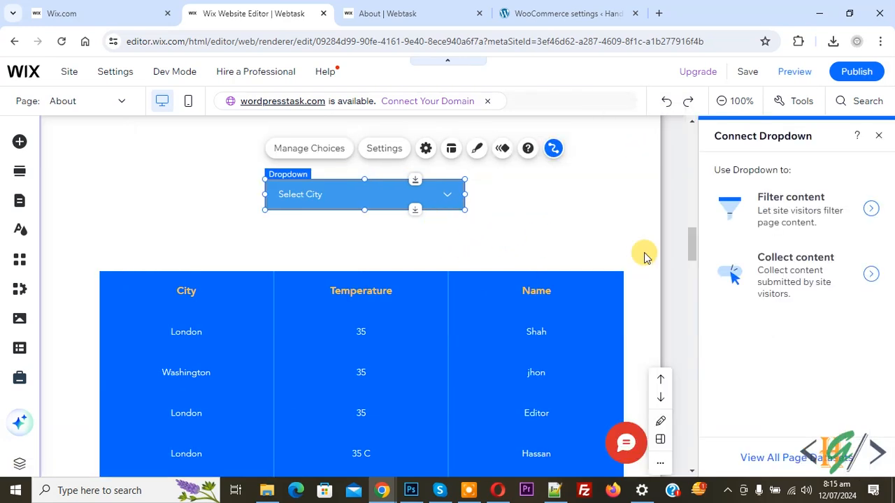
click(801, 215)
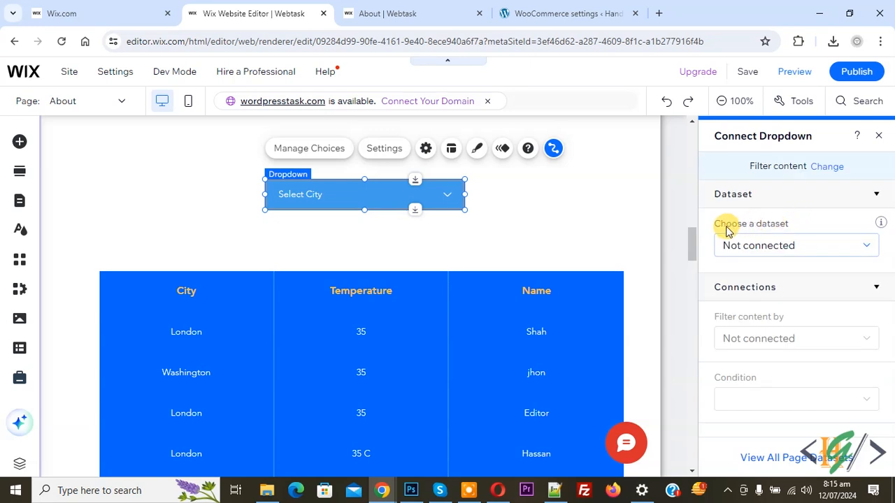
click(779, 248)
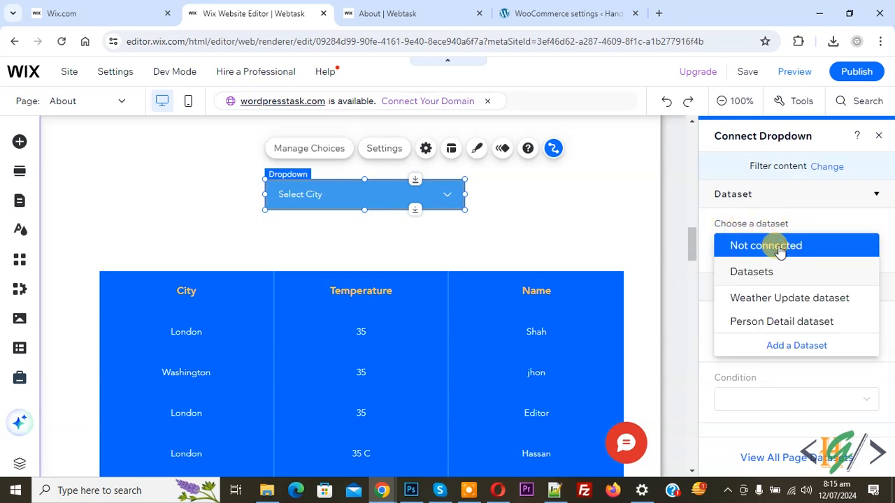
click(788, 302)
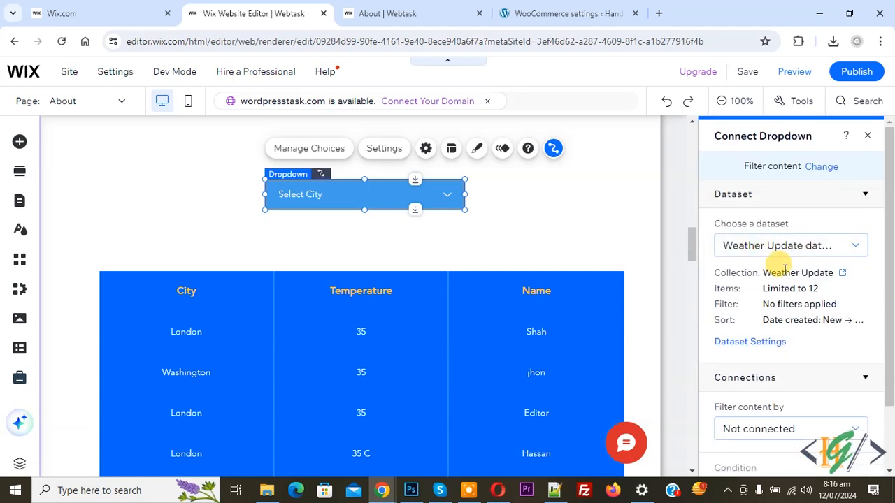
scroll(776, 294, down, 2)
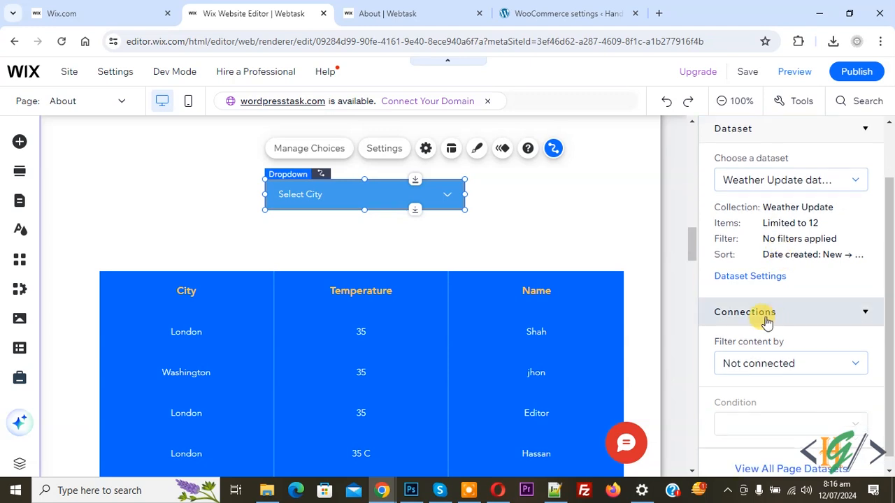
- Set the dropdown to filter content by the City (Text) field and publish the site
click(788, 361)
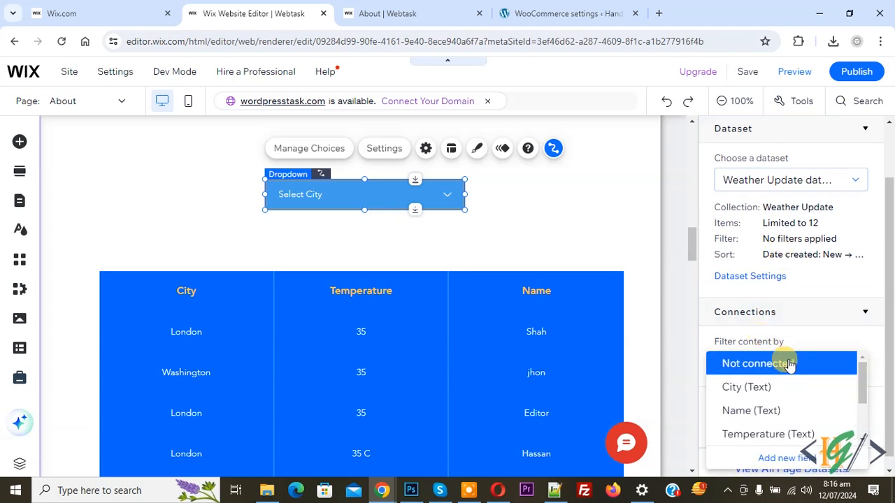
click(748, 395)
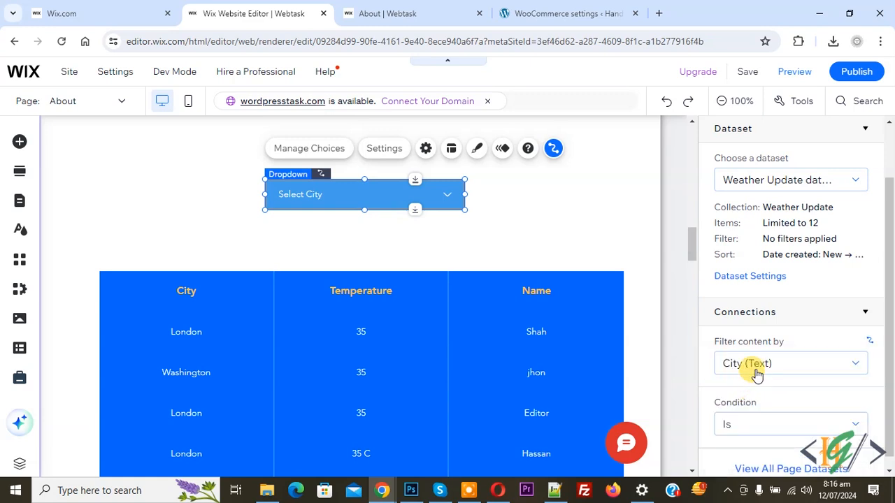
scroll(767, 394, down, 1)
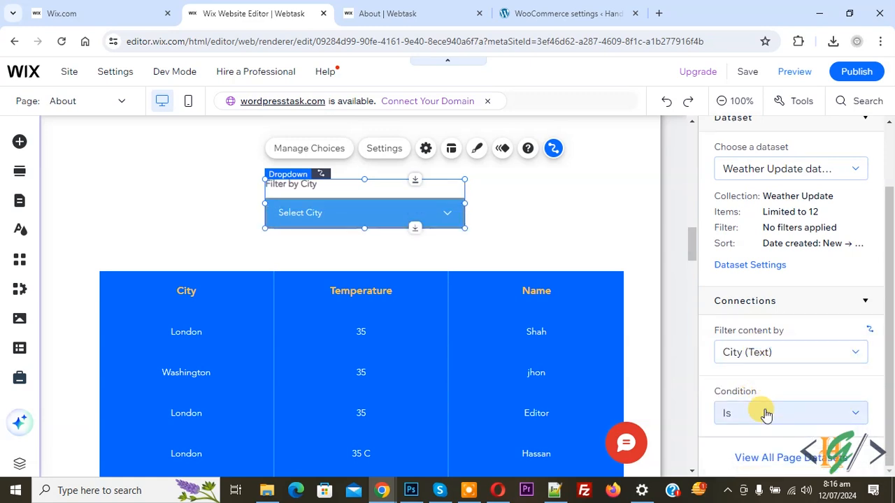
click(856, 71)
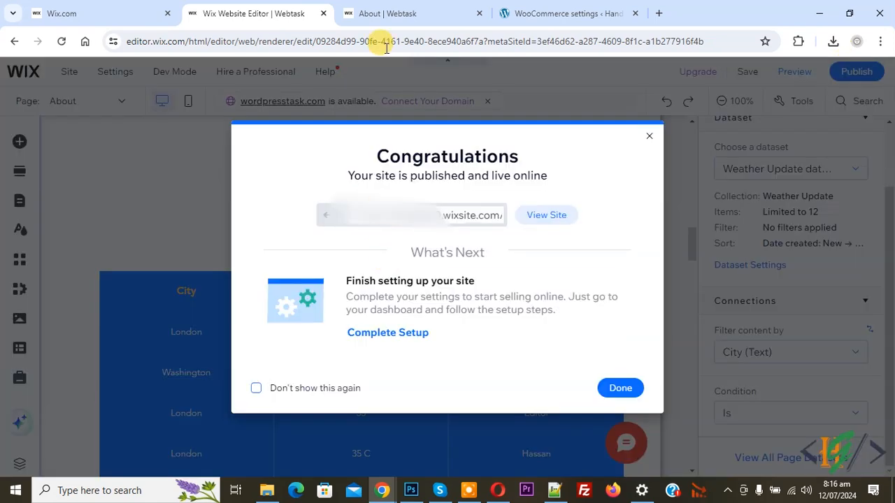
- Switch to the live About page and test the city dropdown by filtering the table to Islamabad
click(357, 13)
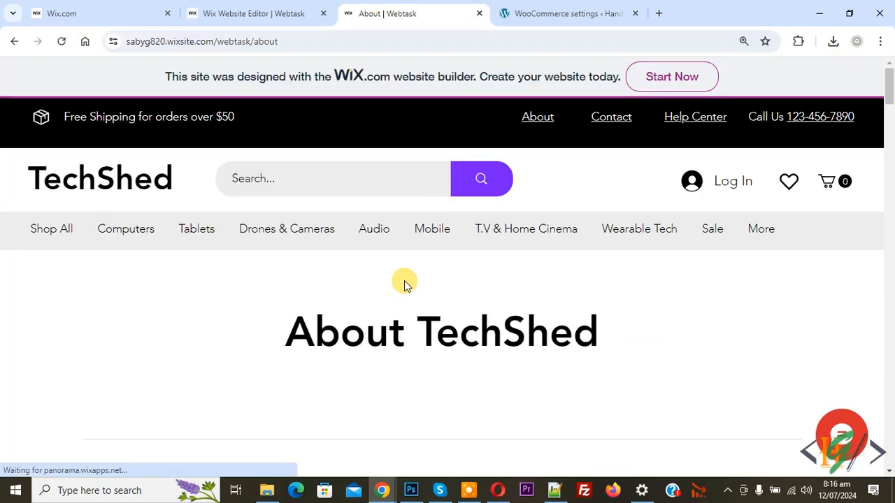
scroll(404, 282, down, 10)
scroll(404, 283, down, 5)
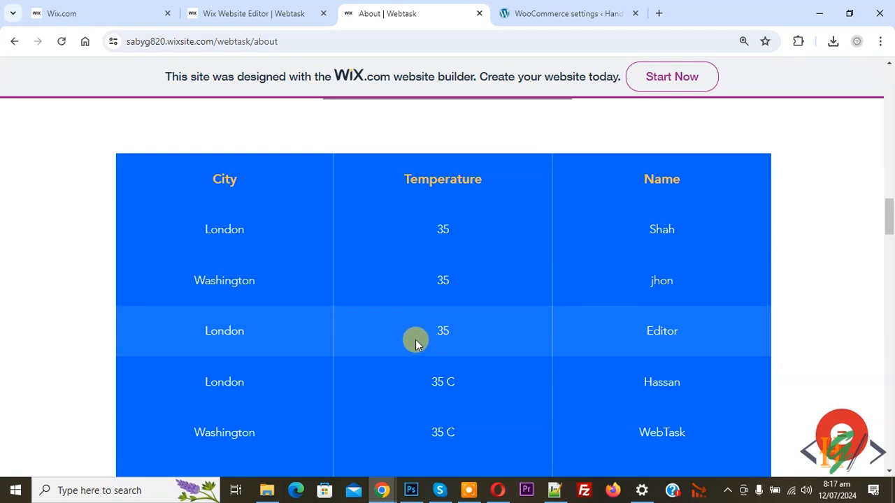
scroll(415, 343, up, 2)
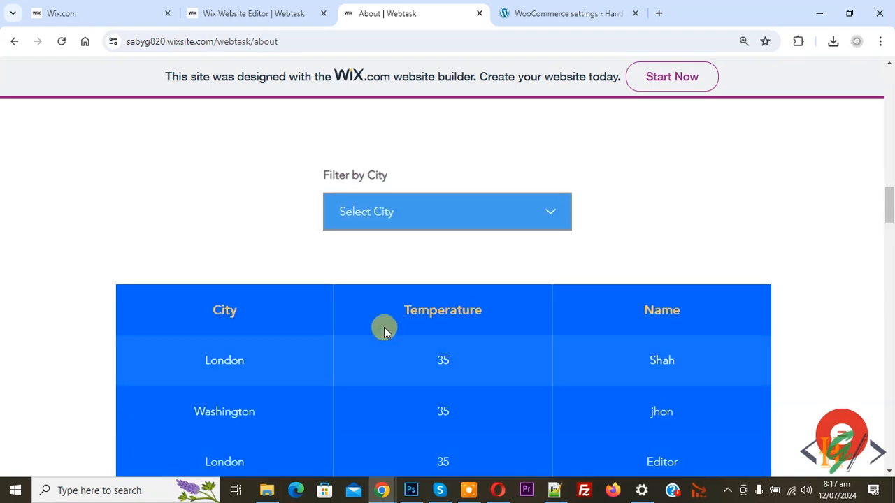
click(426, 217)
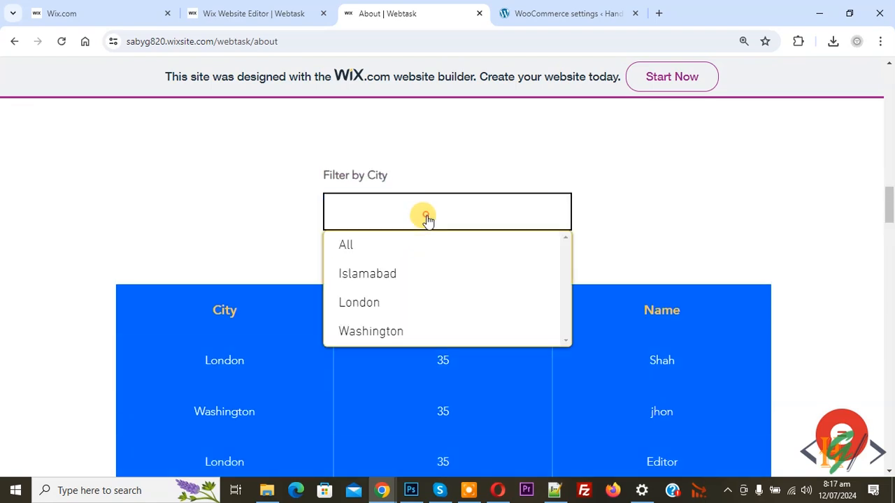
click(421, 275)
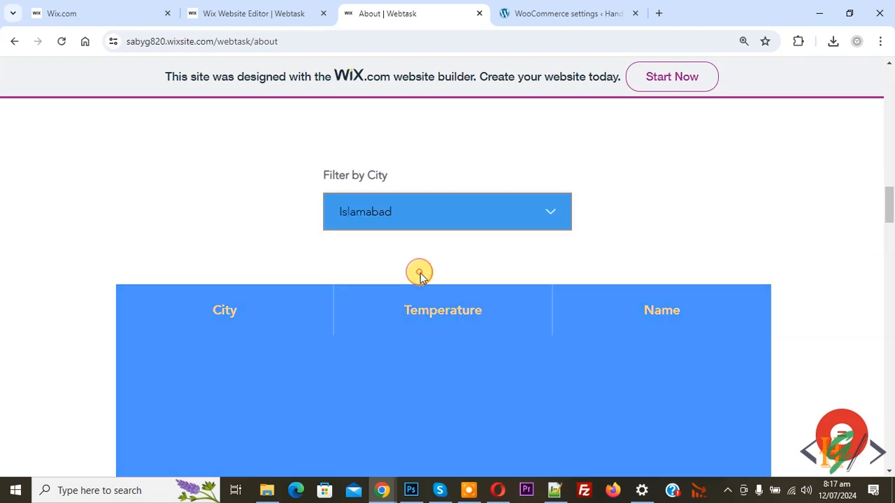
scroll(253, 301, down, 1)
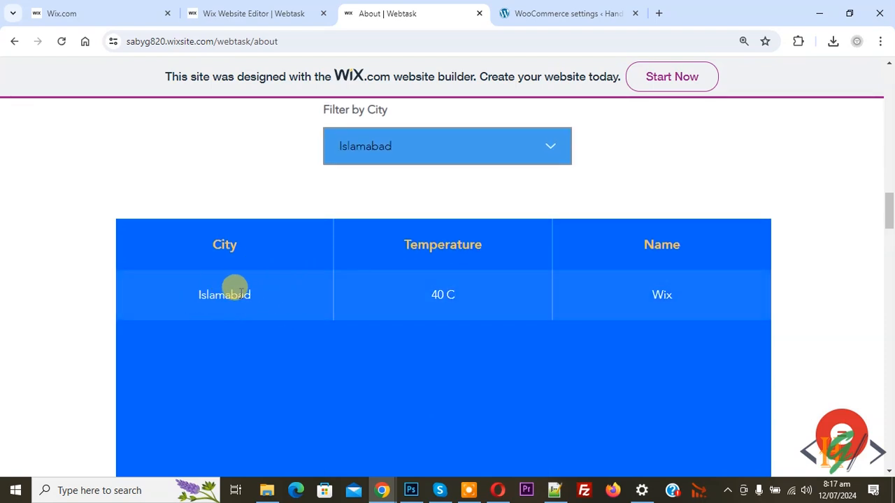
- Filter the live table by London and check the listed rows
click(399, 155)
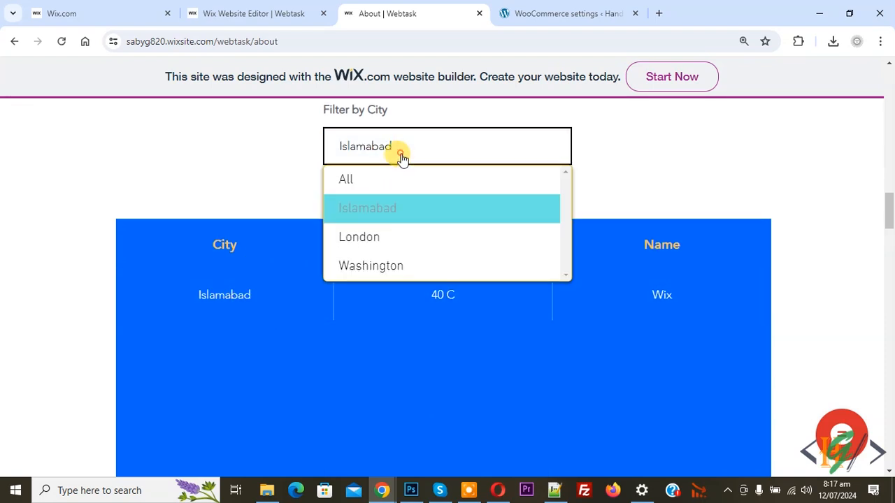
click(394, 240)
scroll(329, 264, down, 1)
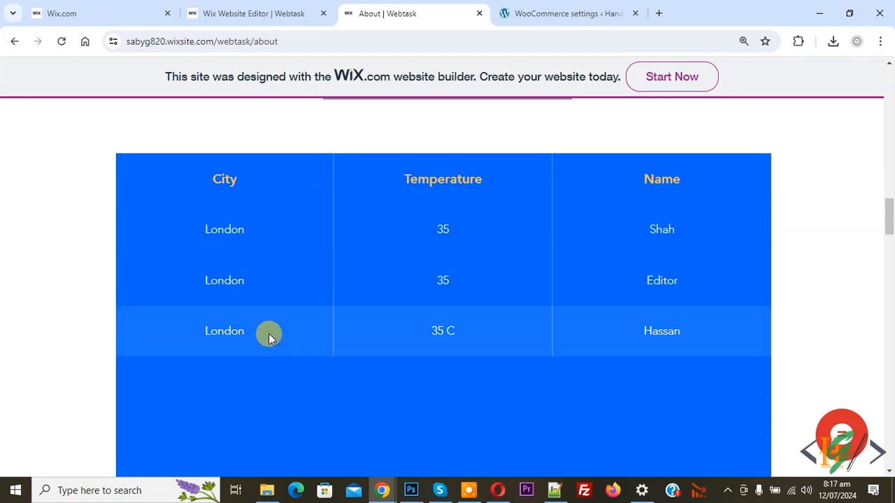
- Filter the live table by Washington, and set the city filter back to All
click(408, 157)
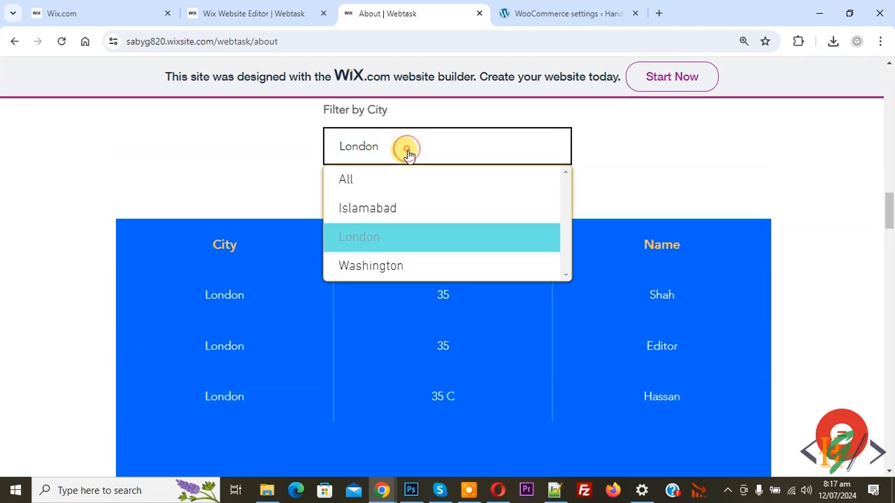
click(405, 261)
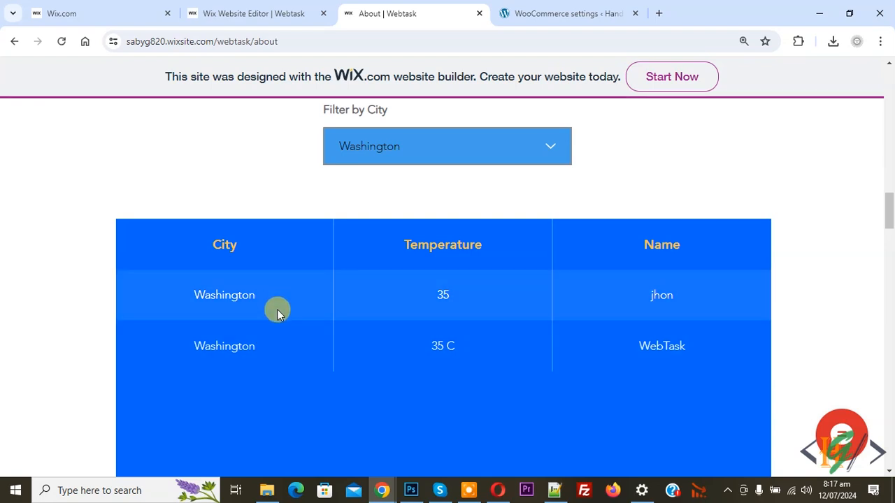
click(375, 146)
click(381, 183)
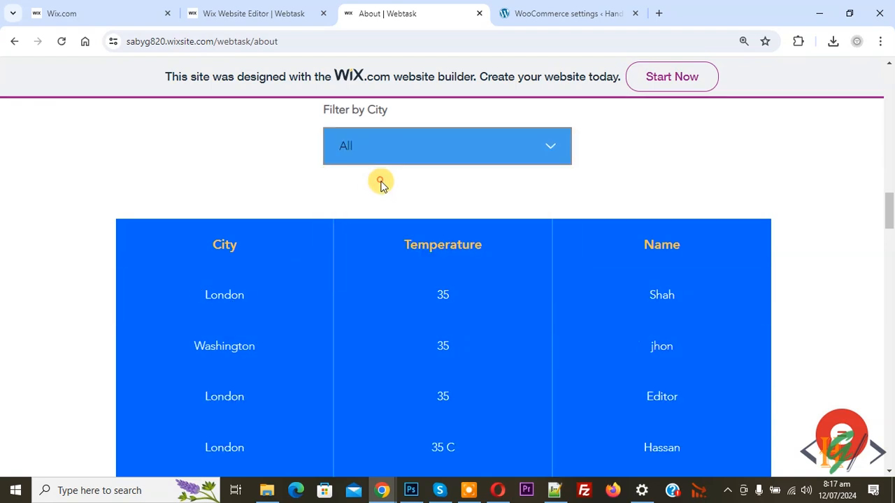